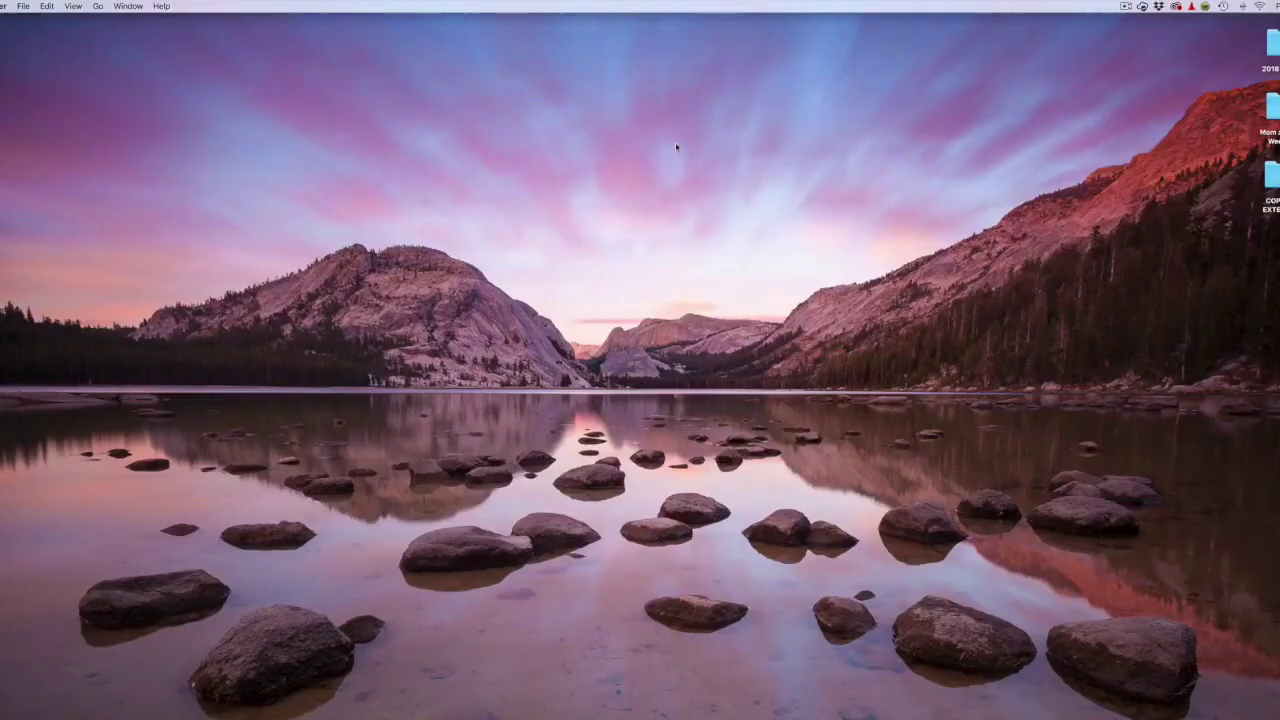
# - Create a new desktop folder named 'Project Life Photos' and switch to Adobe Bridge
pyautogui.rightClick(614, 145)
pyautogui.click(649, 151)
pyautogui.write('Project Life Photos')
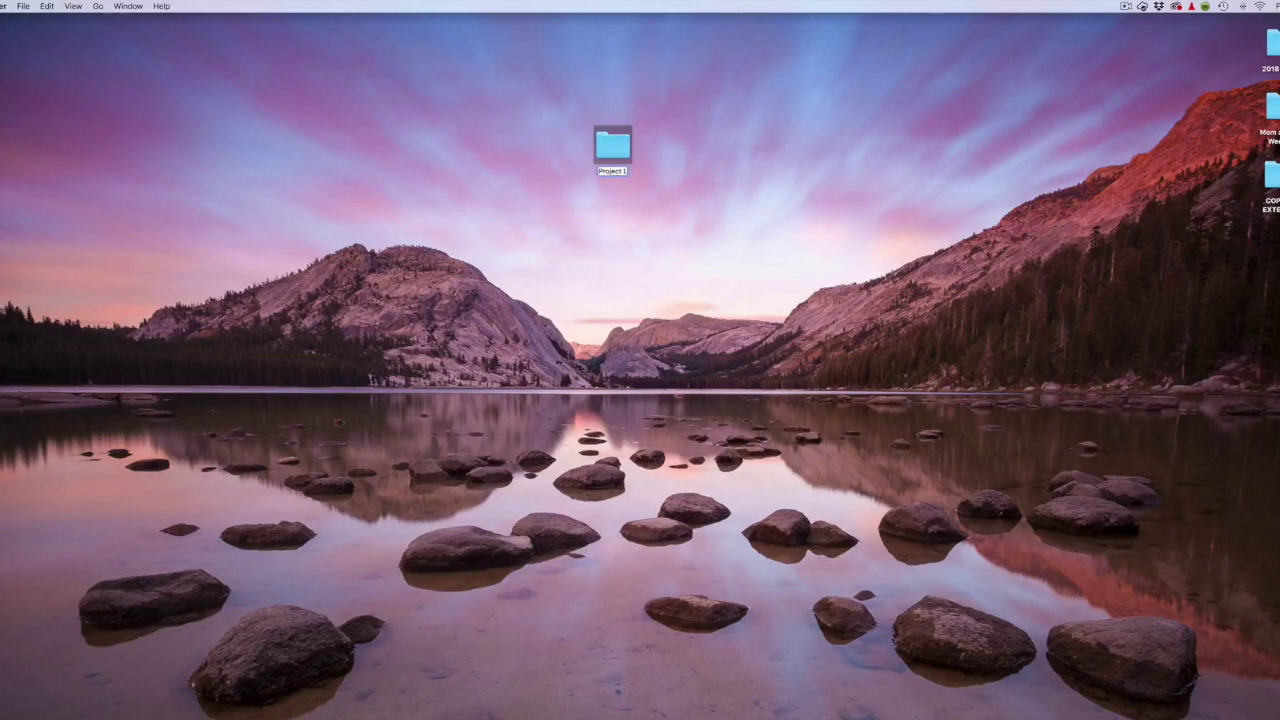
pyautogui.press('Return')
pyautogui.press('super+Tab')
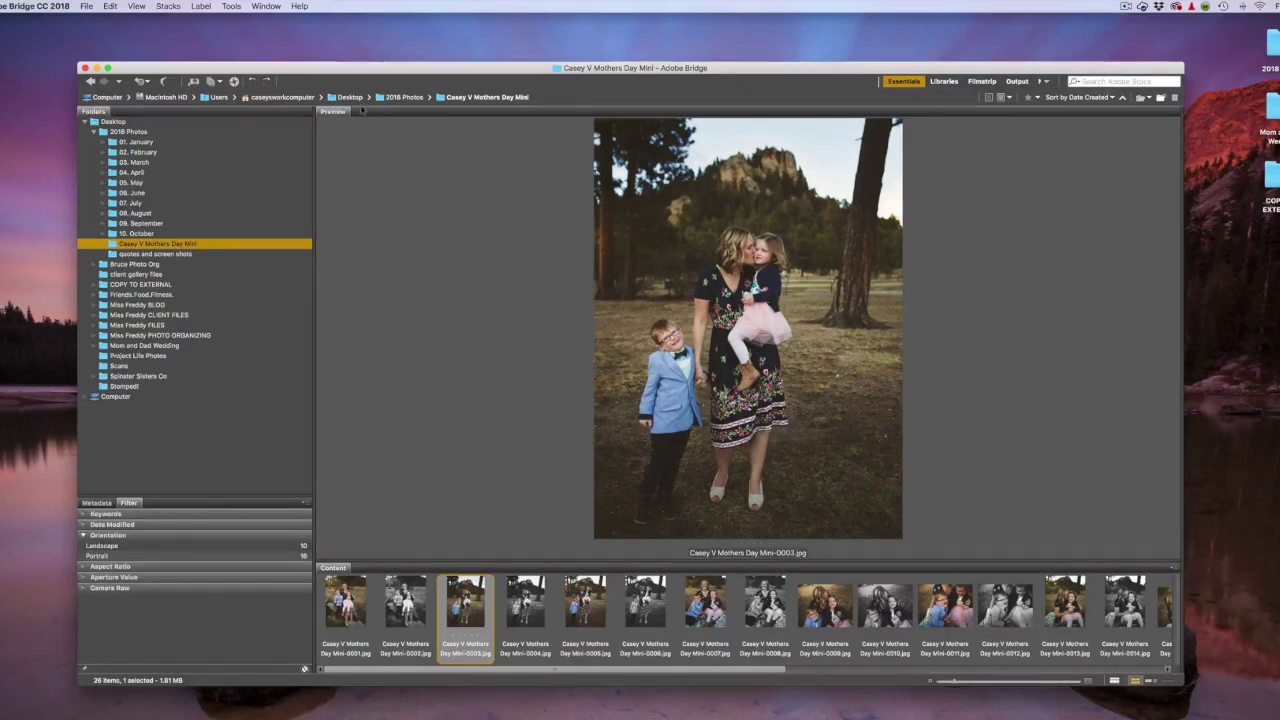
pyautogui.rightClick(362, 111)
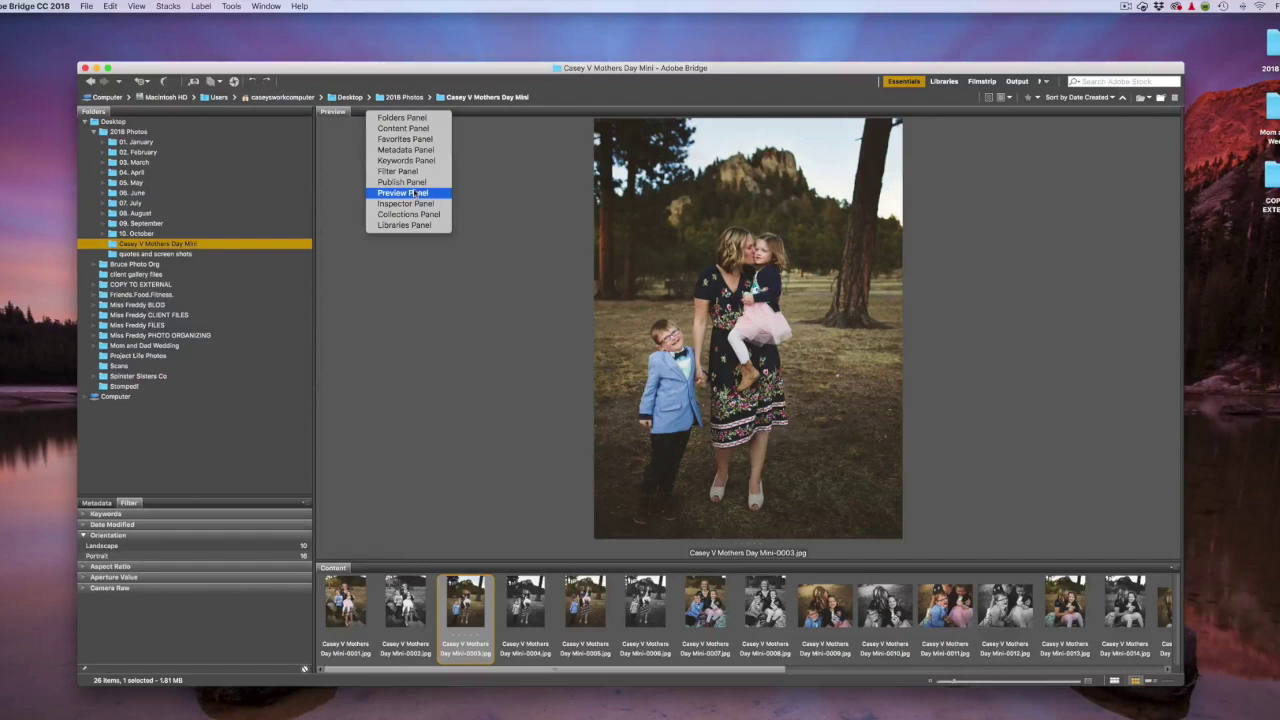
pyautogui.rightClick(360, 570)
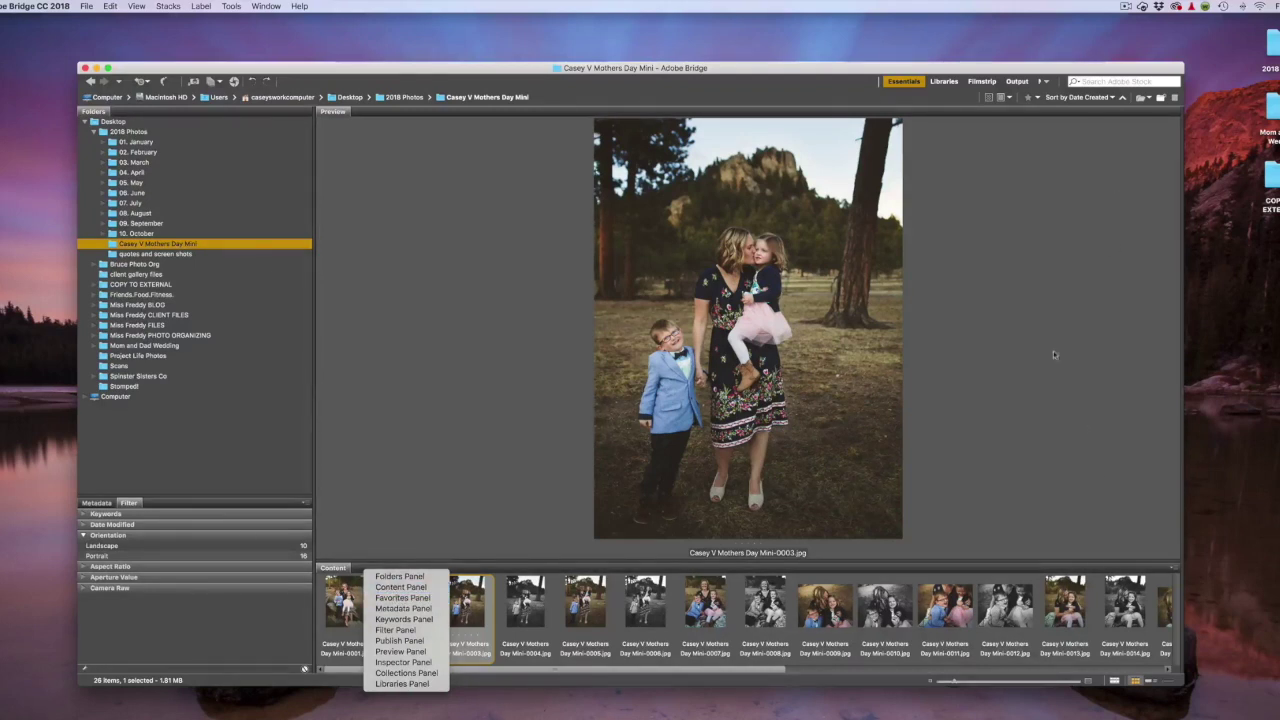
pyautogui.click(713, 80)
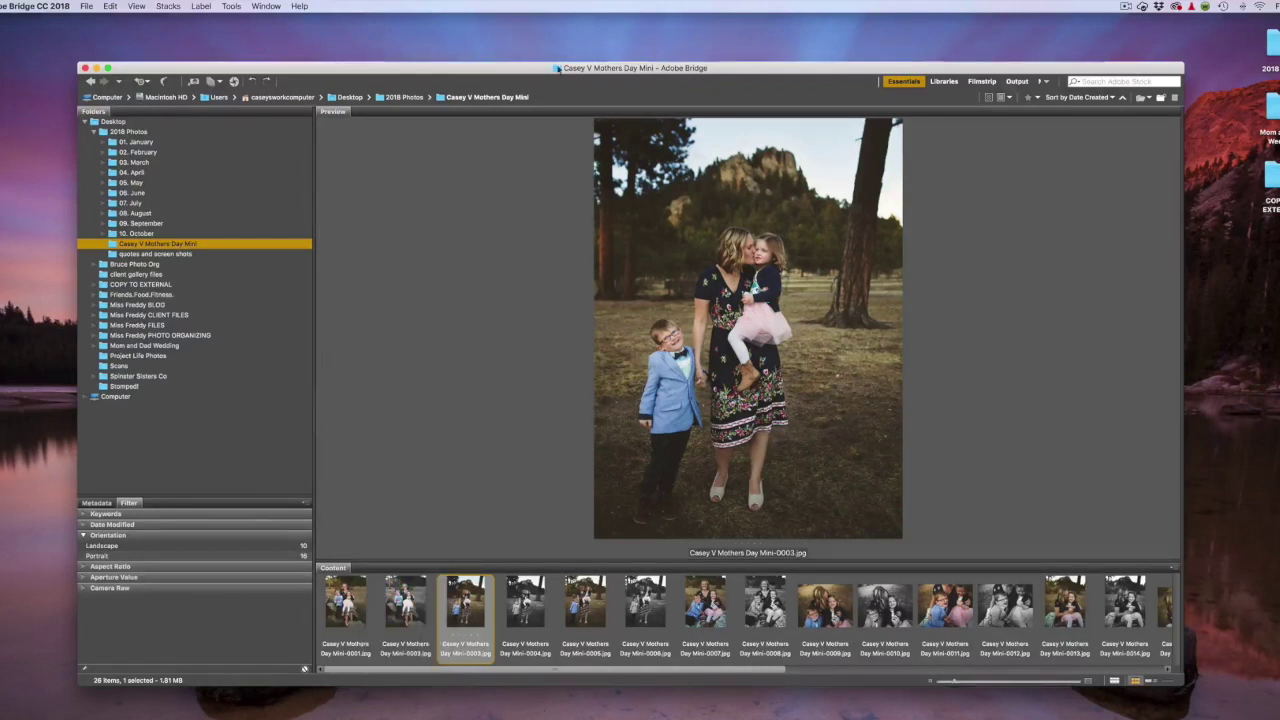
pyautogui.click(43, 7)
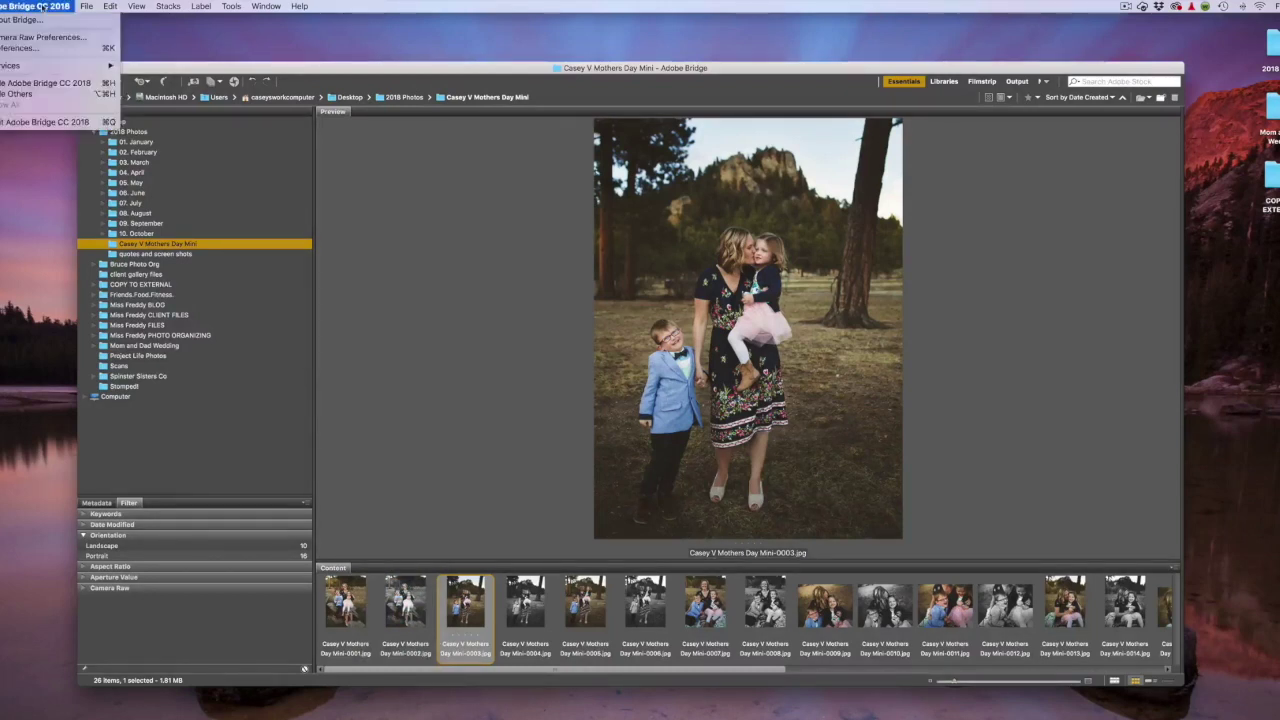
pyautogui.click(40, 48)
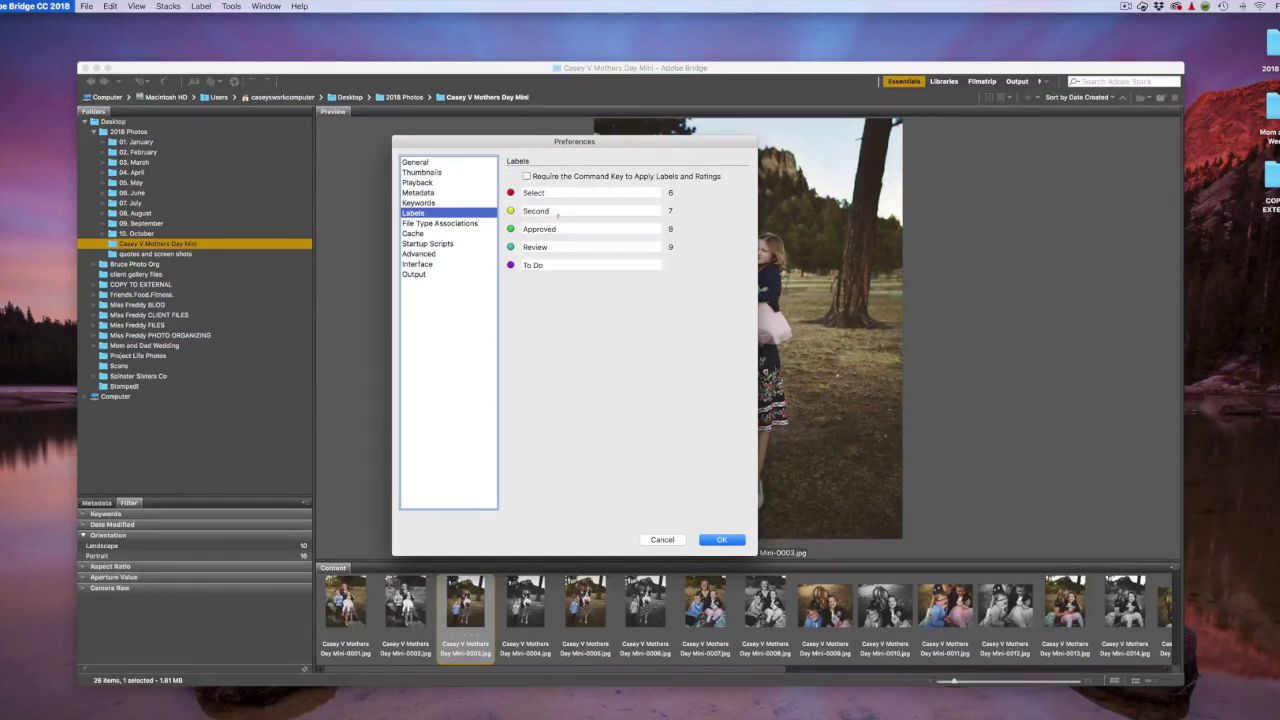
pyautogui.click(720, 539)
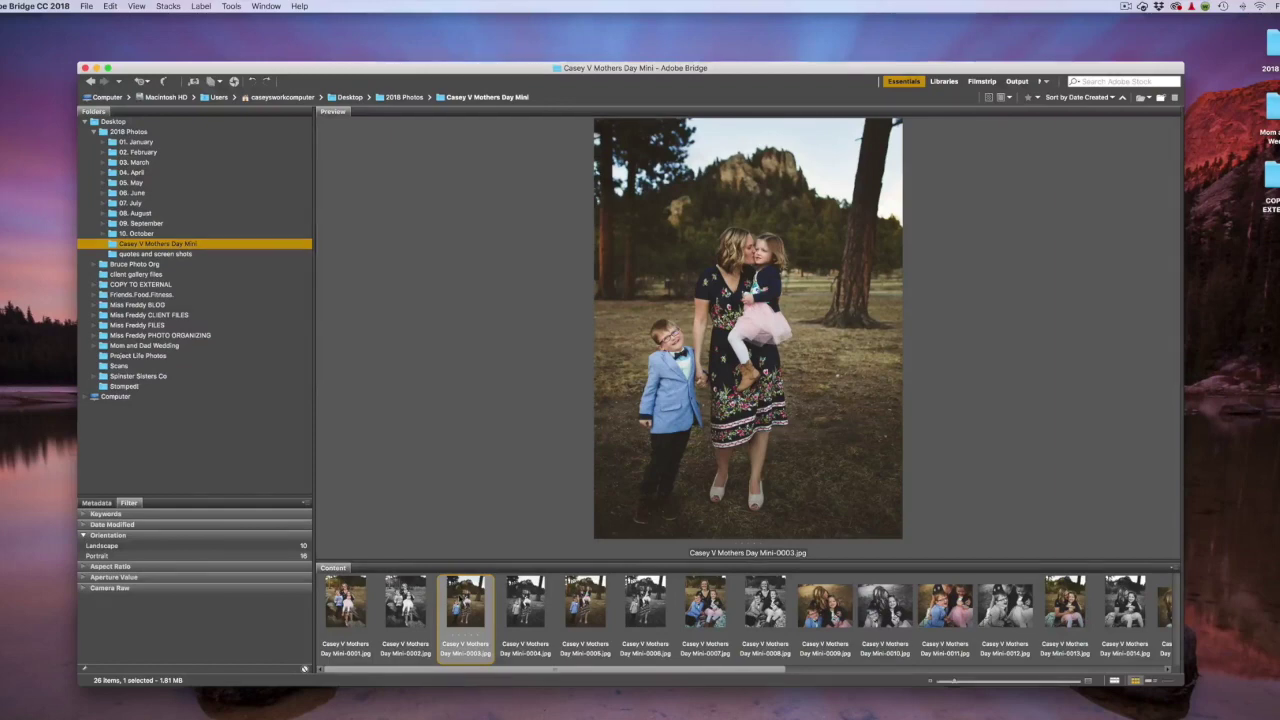
# - Step through the filmstrip giving photos 0003, 0006, 0009, 0012 and 0013 five stars with Cmd+5
pyautogui.press('Right')
pyautogui.press('Right')
pyautogui.press('Right')
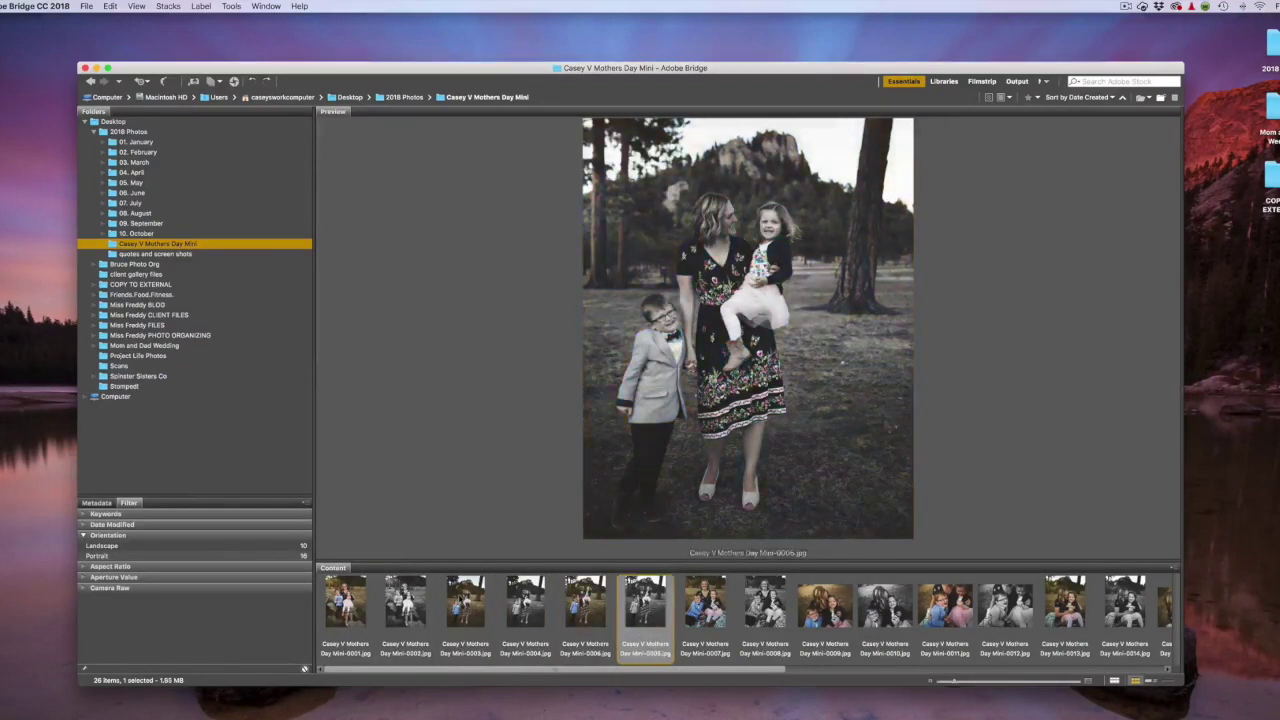
pyautogui.press('Left')
pyautogui.press('Left')
pyautogui.press('Left')
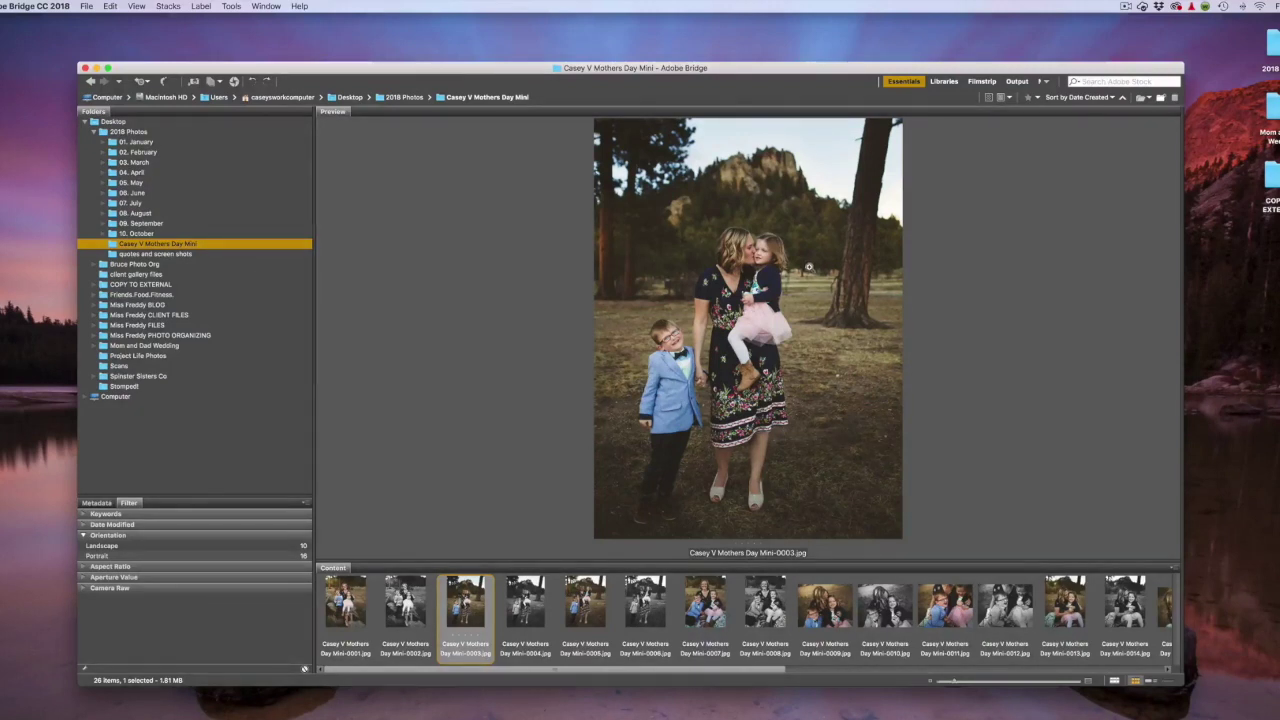
pyautogui.press('super+5')
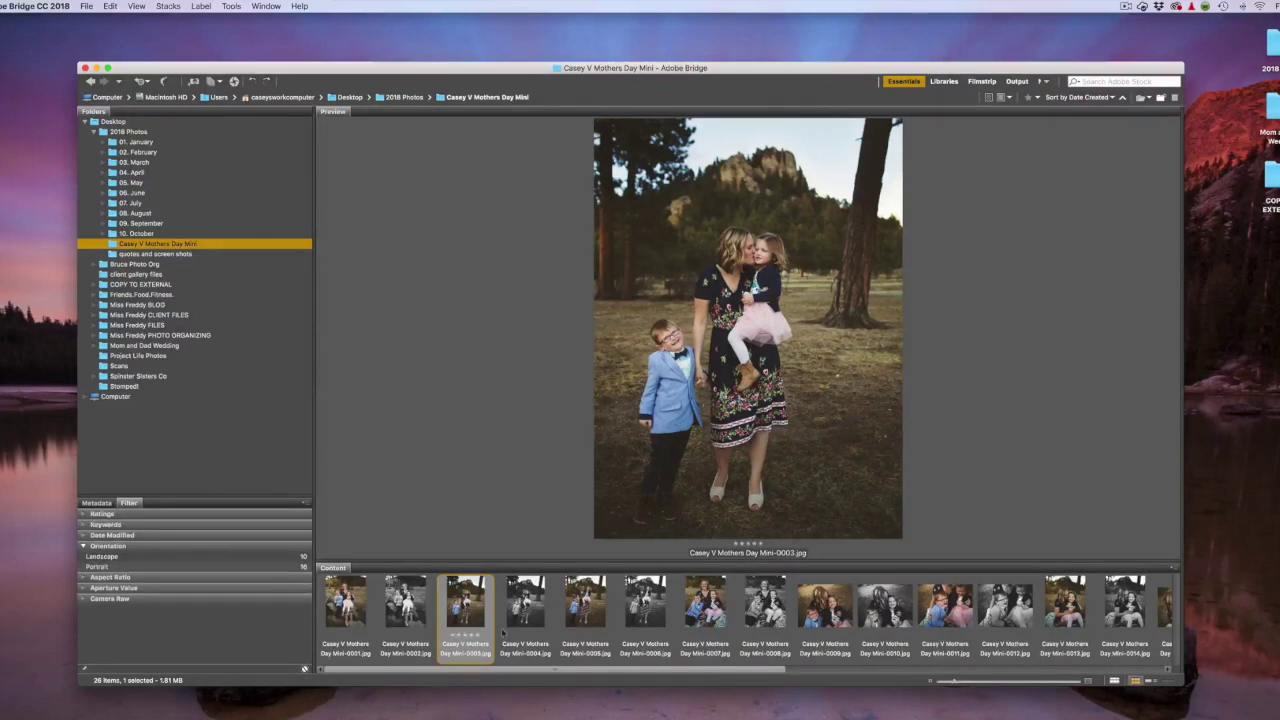
pyautogui.press('Right')
pyautogui.press('Right')
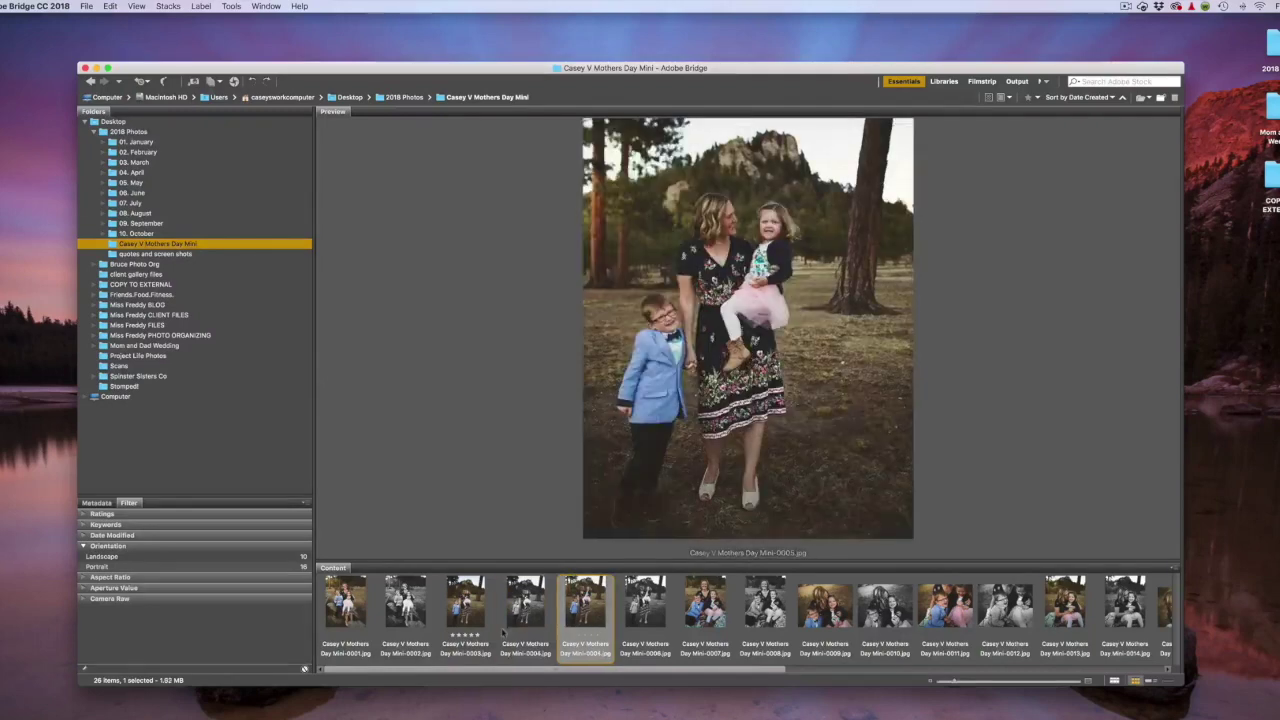
pyautogui.press('Right')
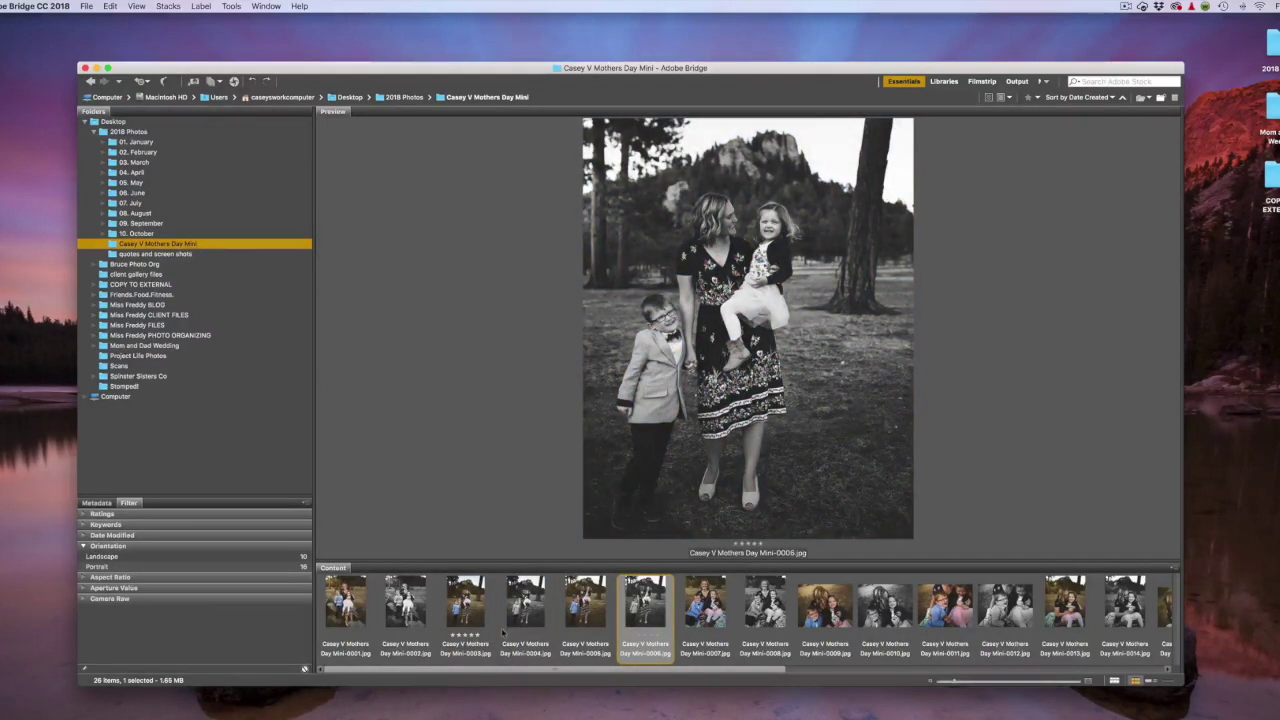
pyautogui.press('Right')
pyautogui.press('Right')
pyautogui.press('Right')
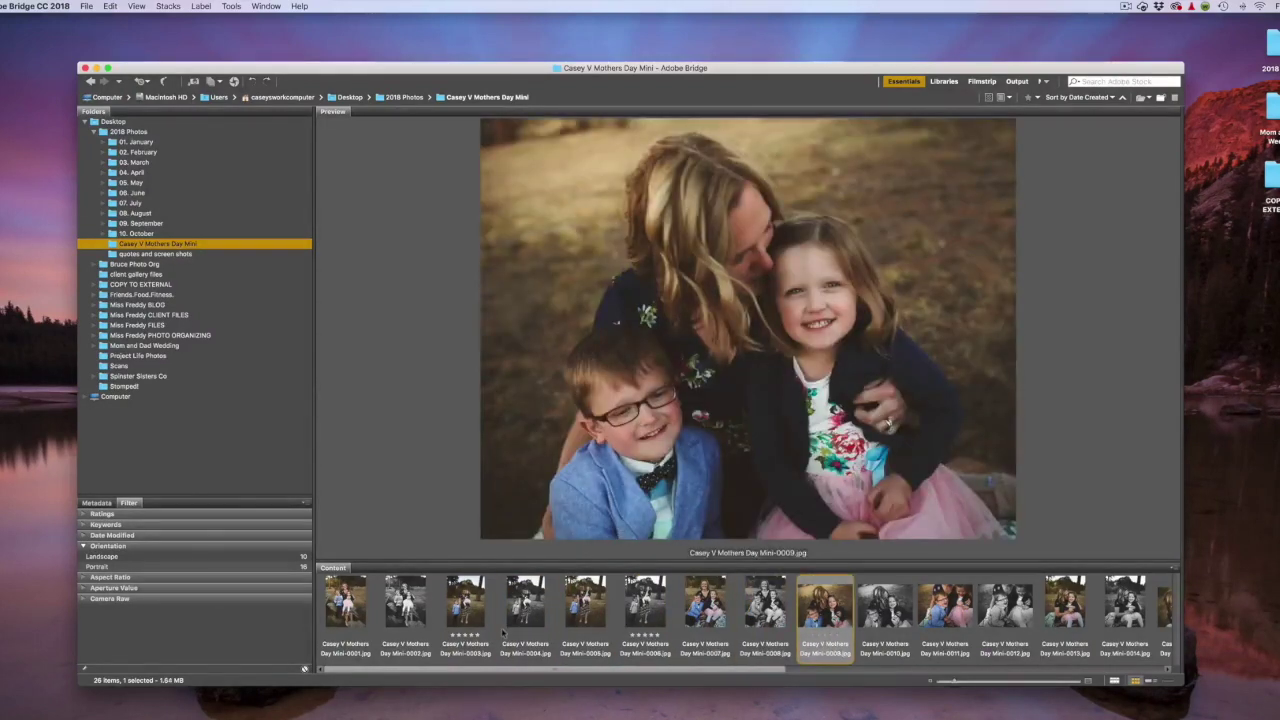
pyautogui.press('super+5')
pyautogui.press('Right')
pyautogui.press('Right')
pyautogui.press('Right')
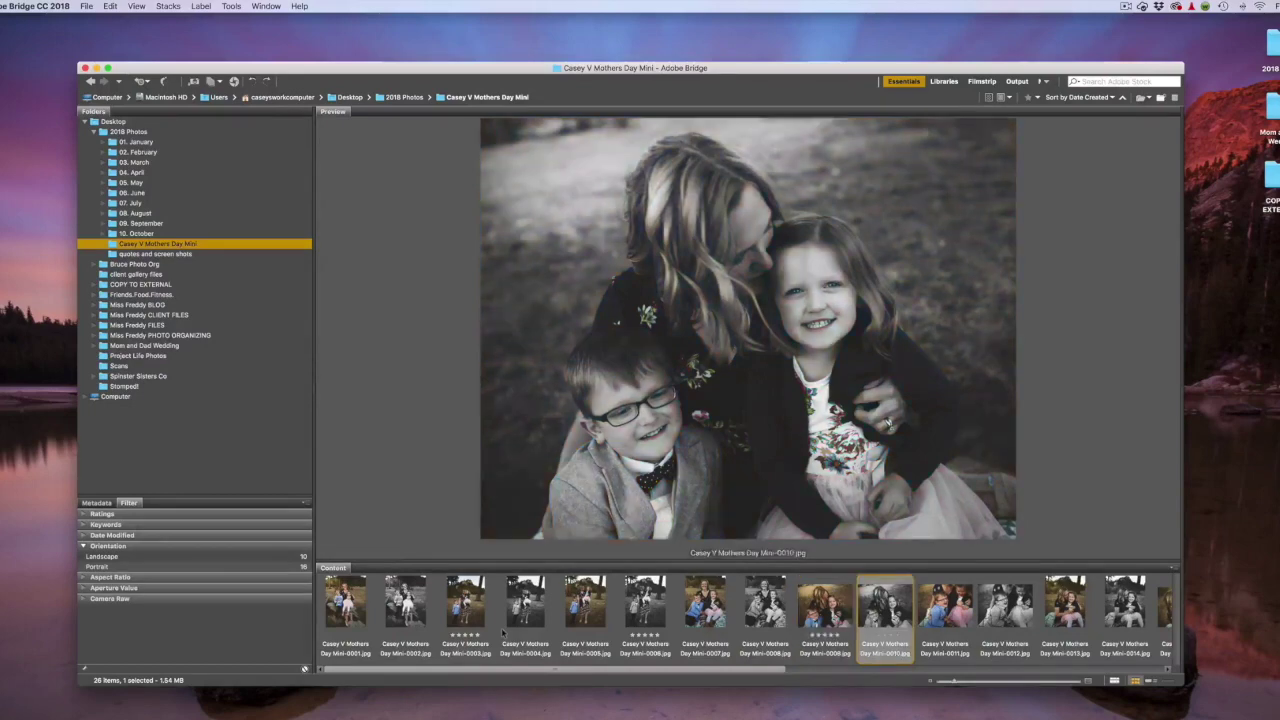
pyautogui.press('super+5')
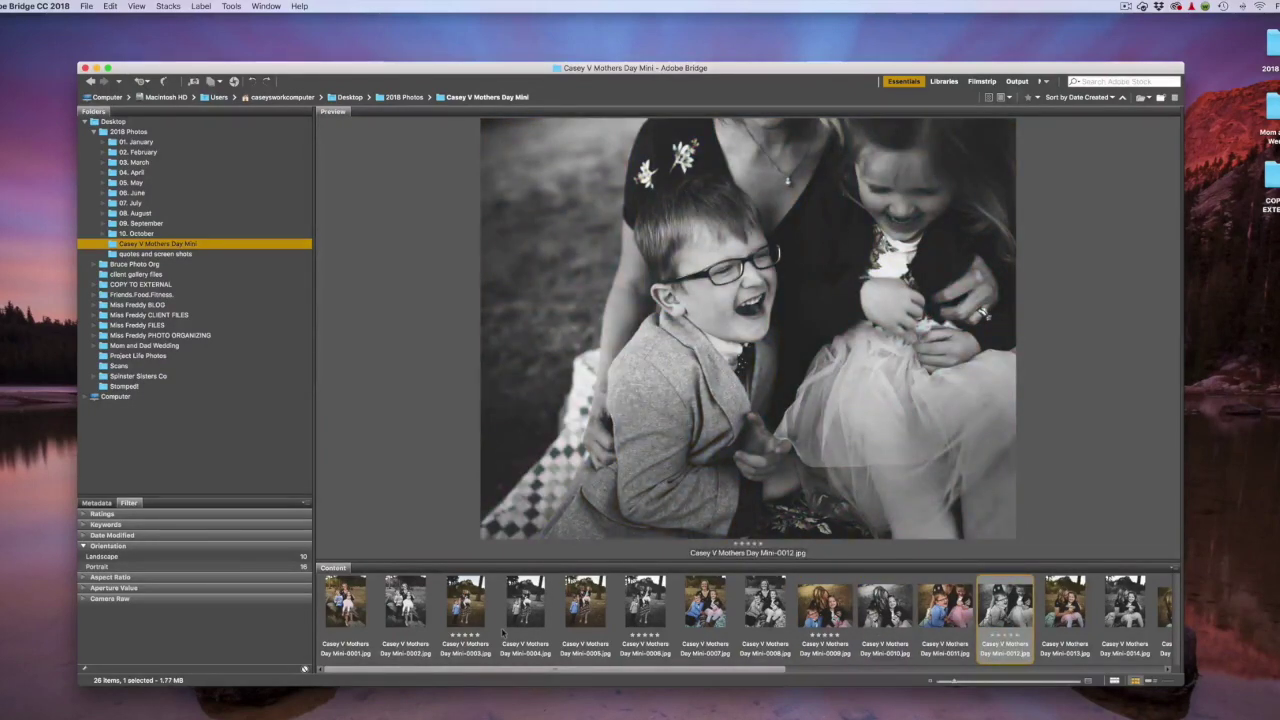
pyautogui.press('Right')
pyautogui.press('Right')
pyautogui.press('Left')
pyautogui.press('super+5')
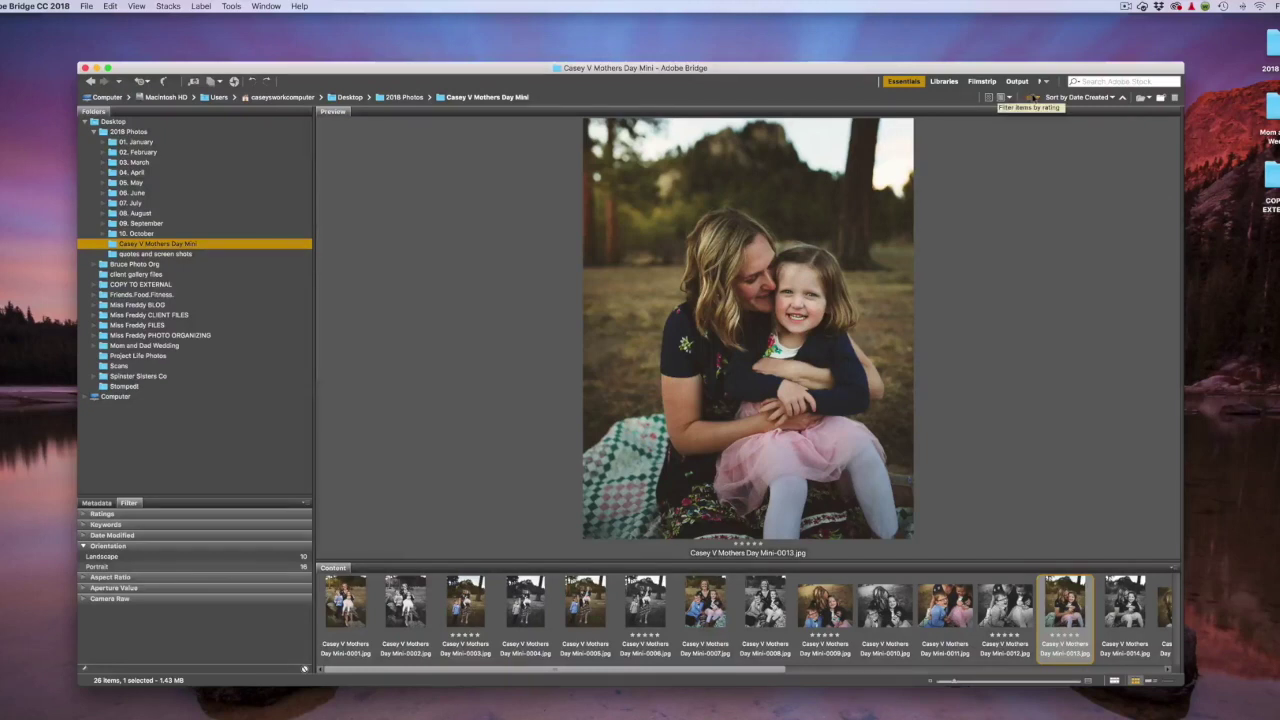
# - Filter the shoot with Show 5 Stars, then select and copy all five photos
pyautogui.click(1030, 97)
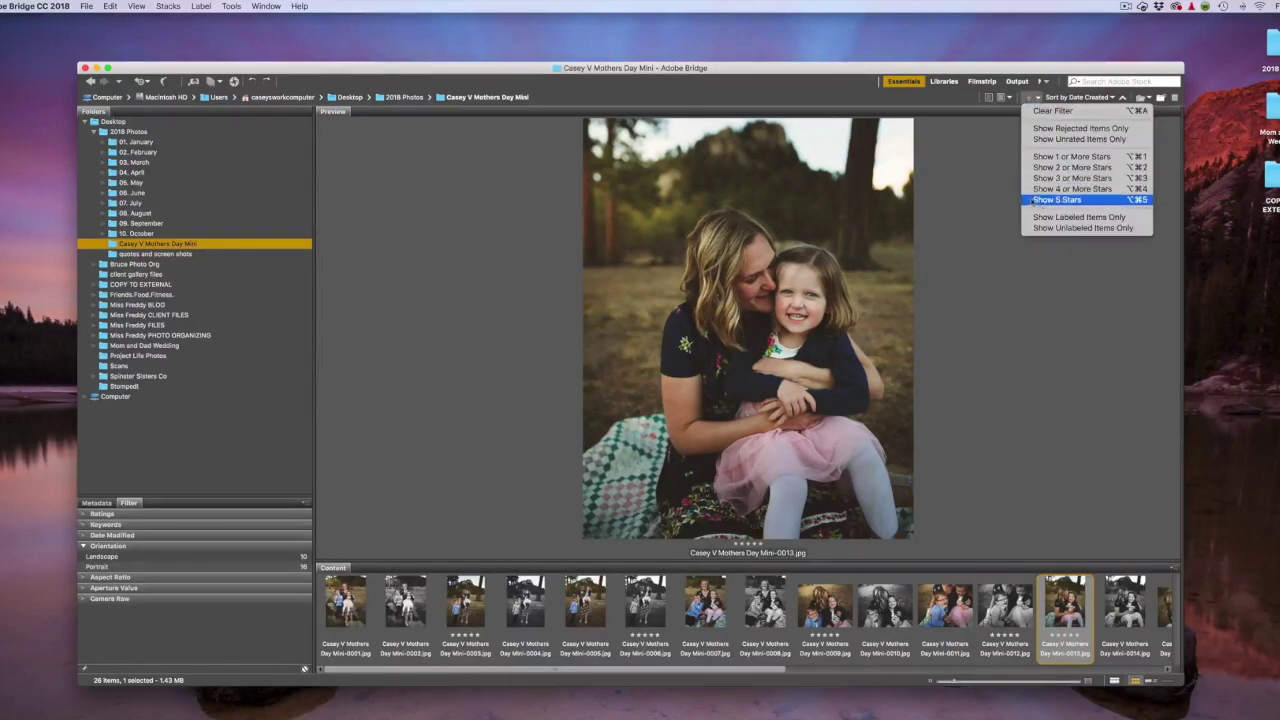
pyautogui.click(1065, 200)
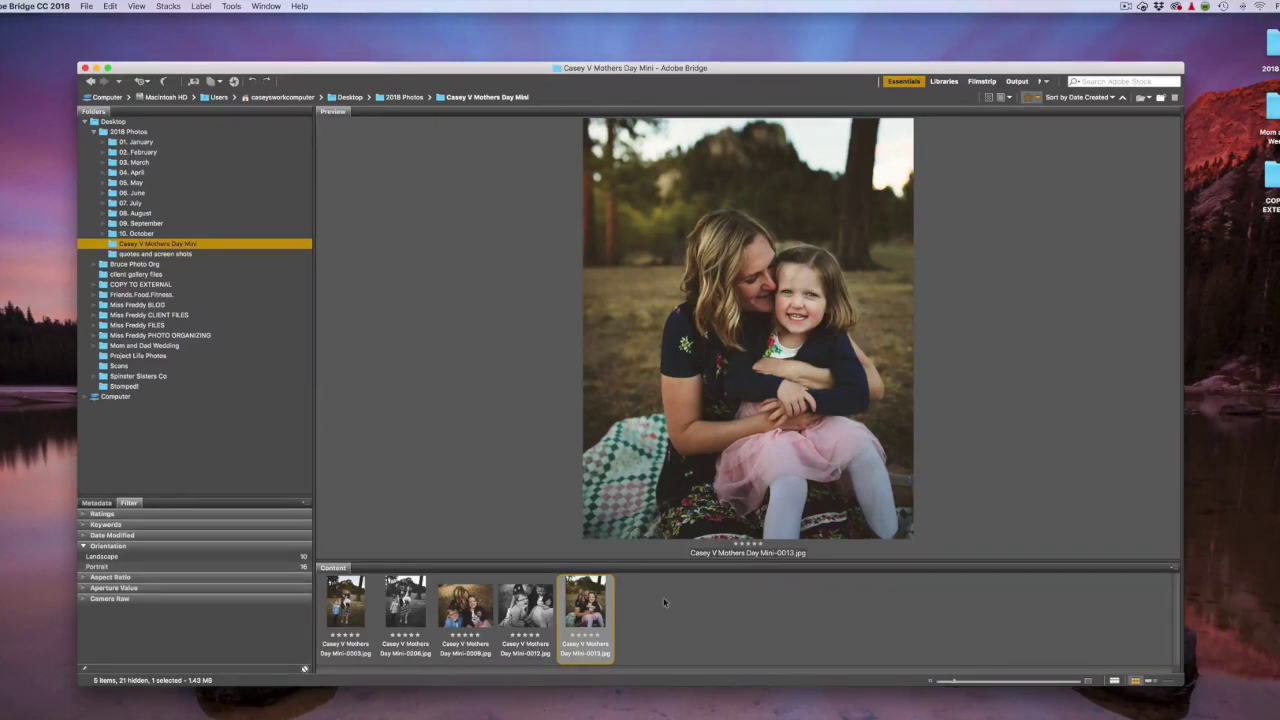
pyautogui.press('super+a')
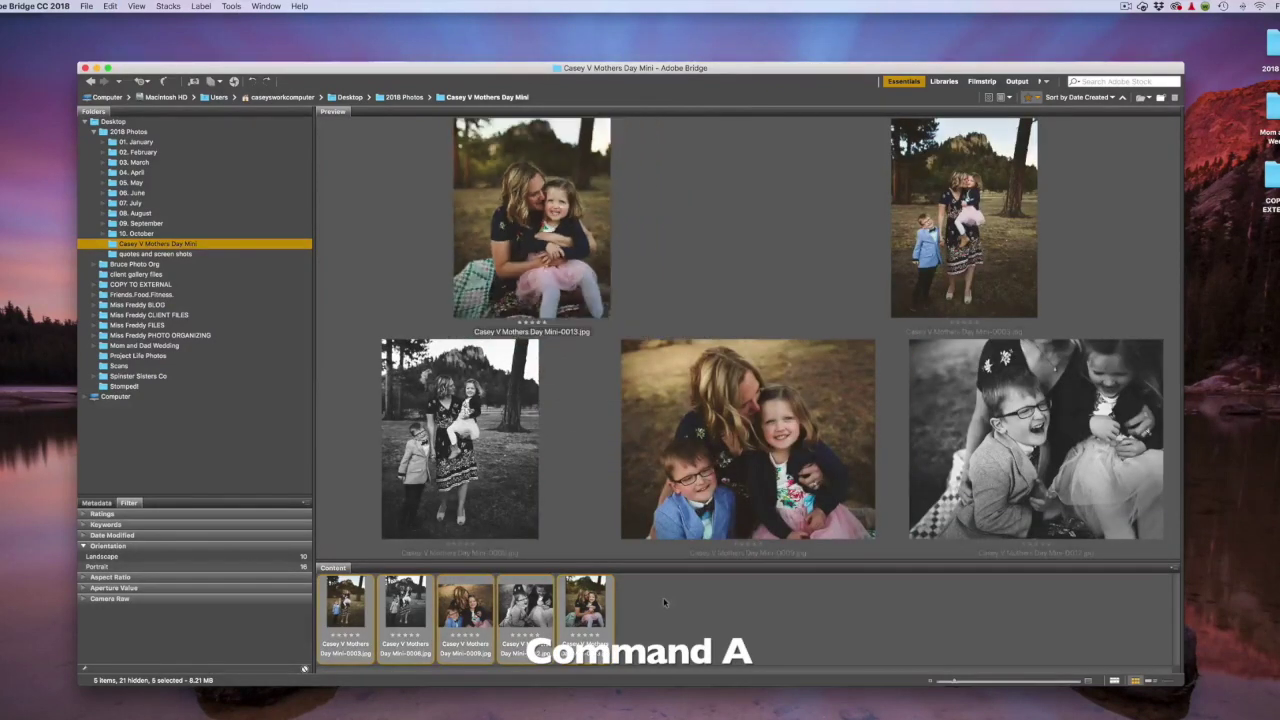
pyautogui.press('super+c')
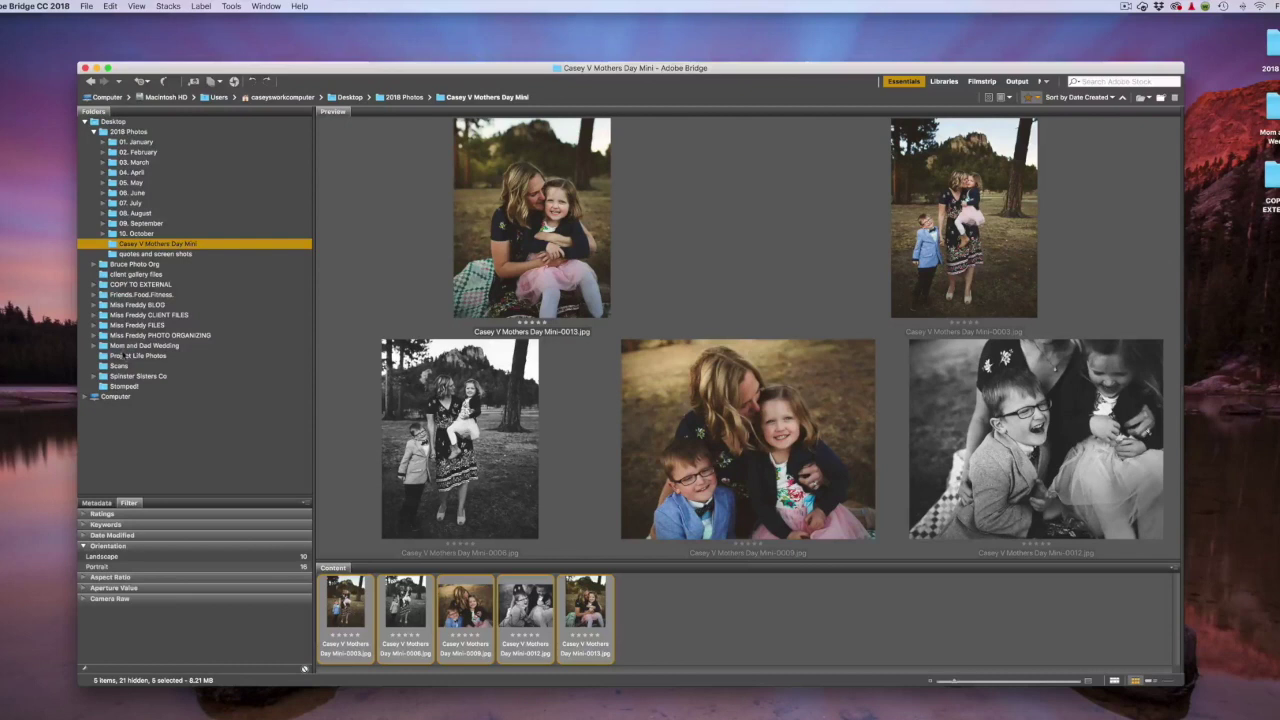
pyautogui.click(123, 355)
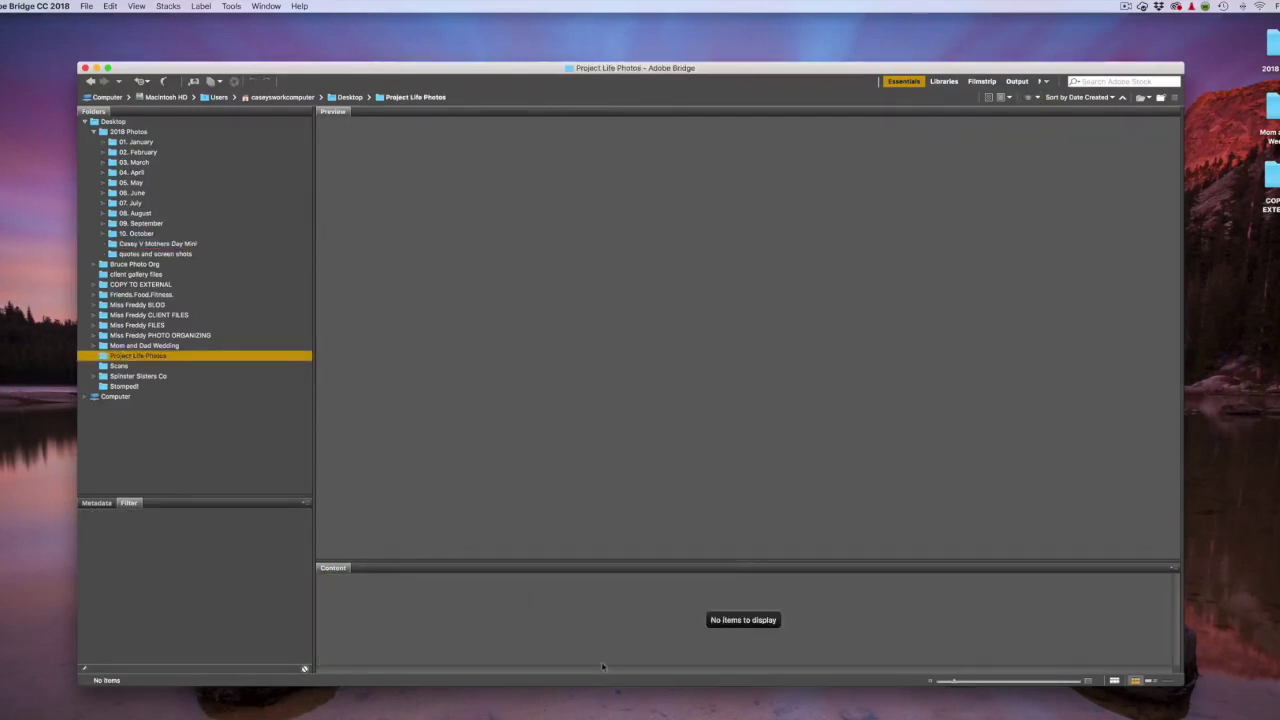
# - Paste the five copied photos into Project Life Photos and confirm they arrived
pyautogui.press('super+v')
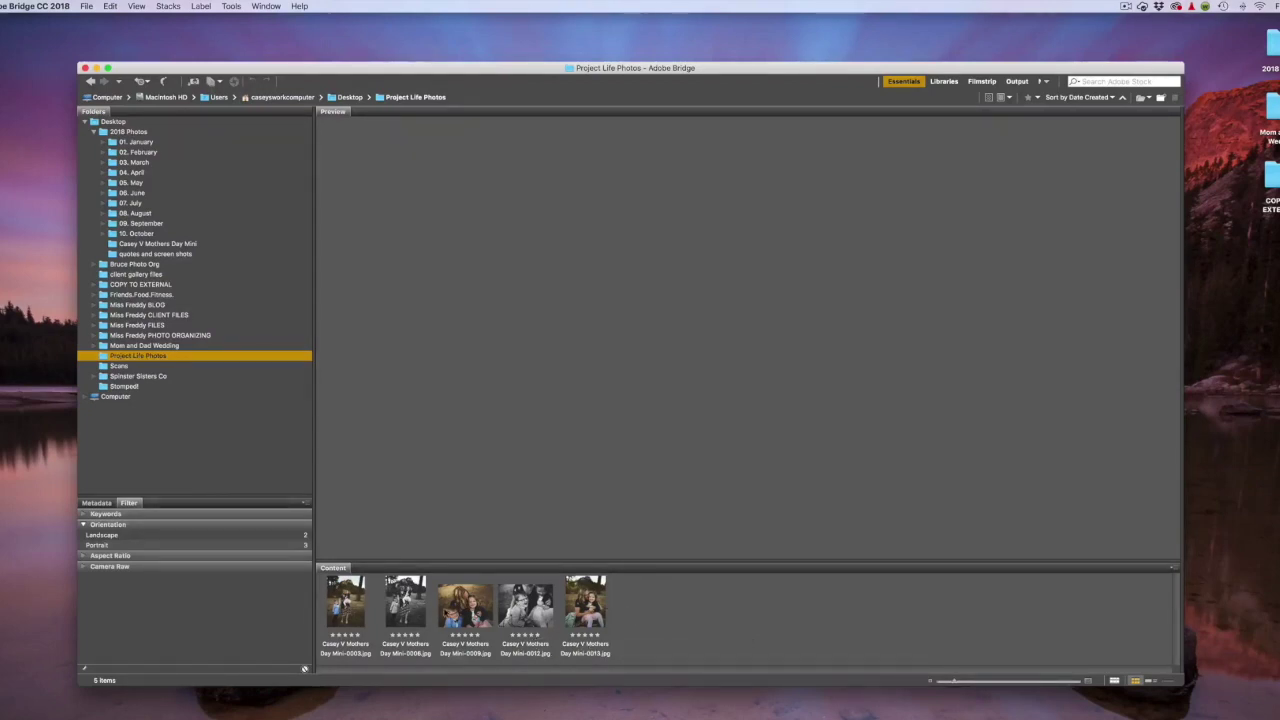
pyautogui.click(164, 245)
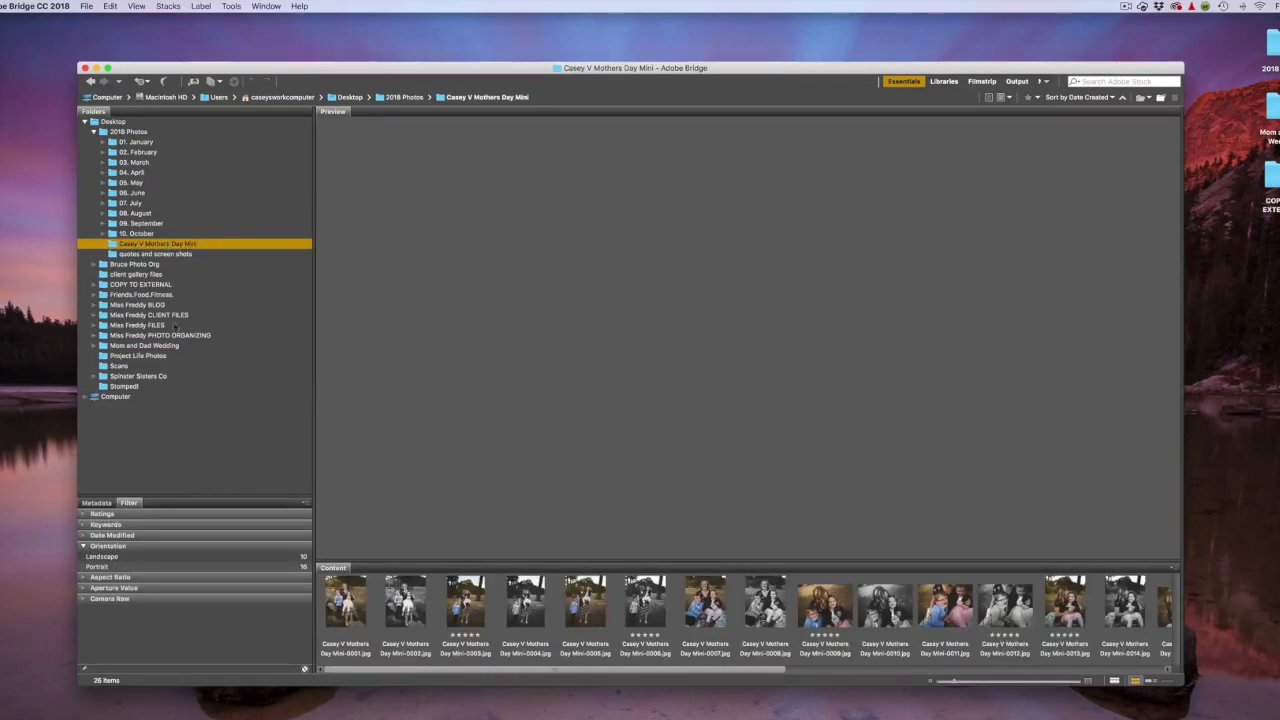
pyautogui.click(125, 355)
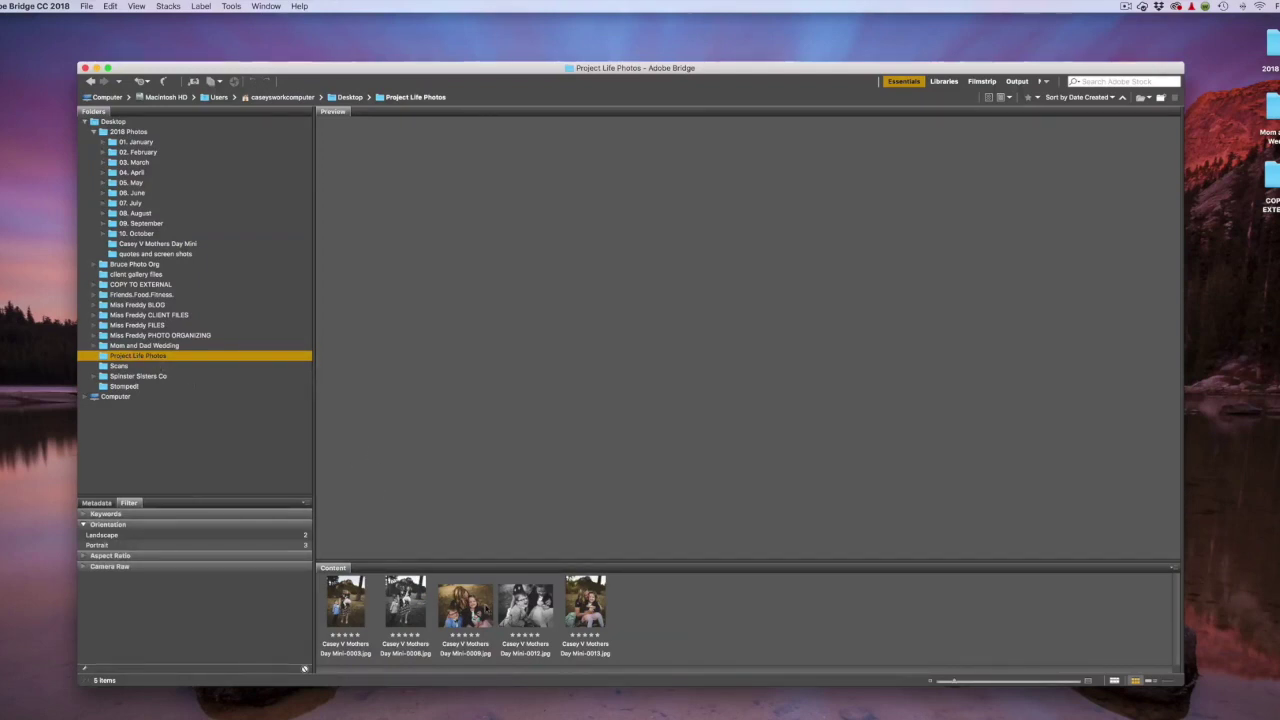
# - Minimize Bridge, open the desktop Project Life Photos folder in Finder, and select all five JPGs
pyautogui.click(96, 67)
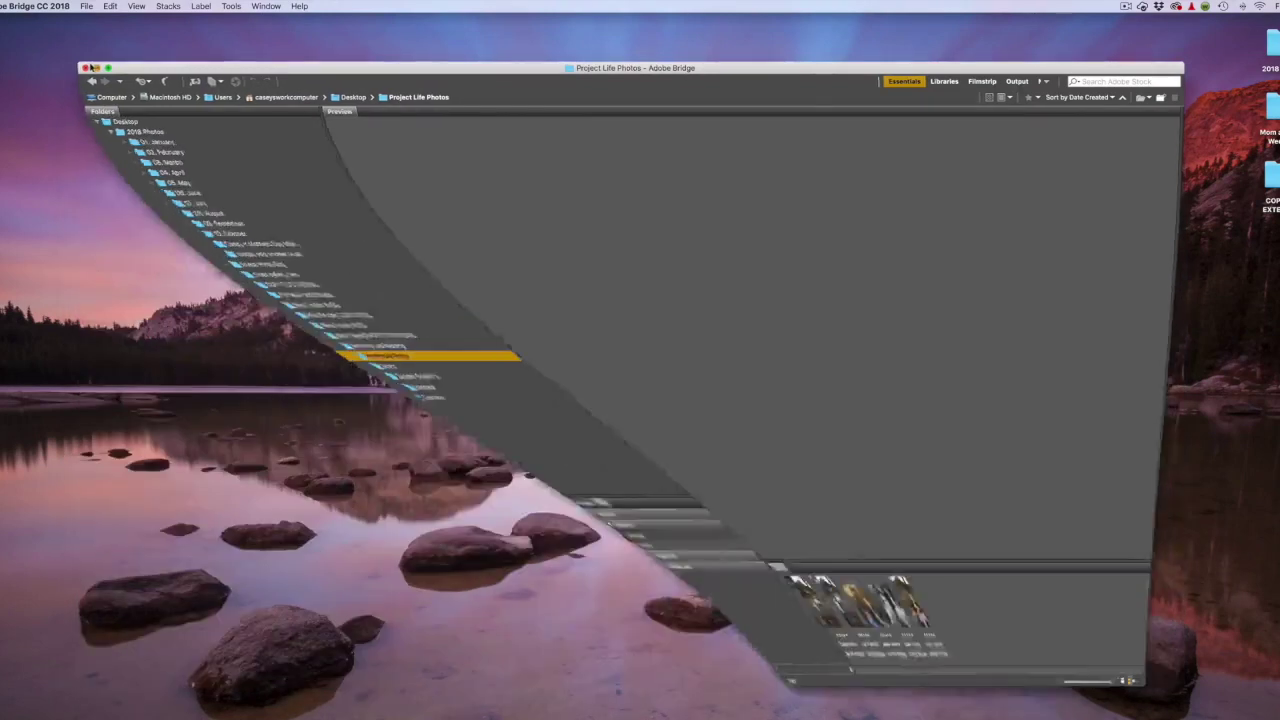
pyautogui.doubleClick(615, 150)
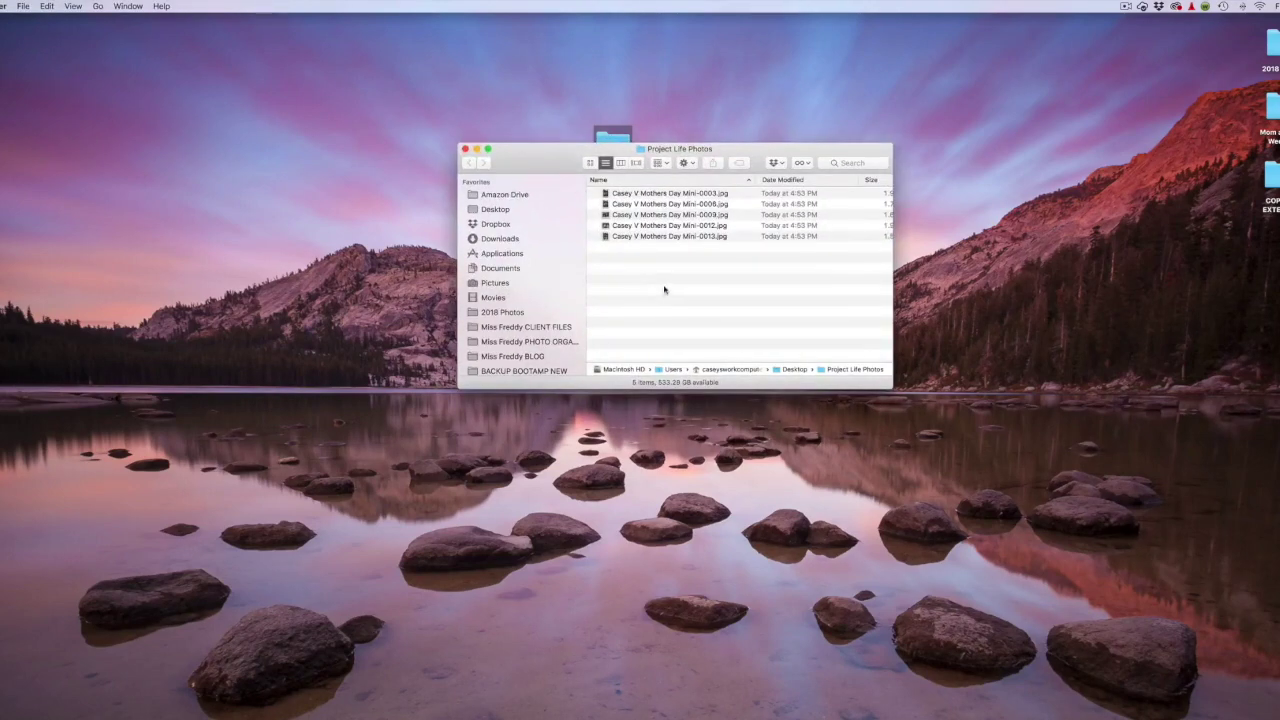
pyautogui.press('super+a')
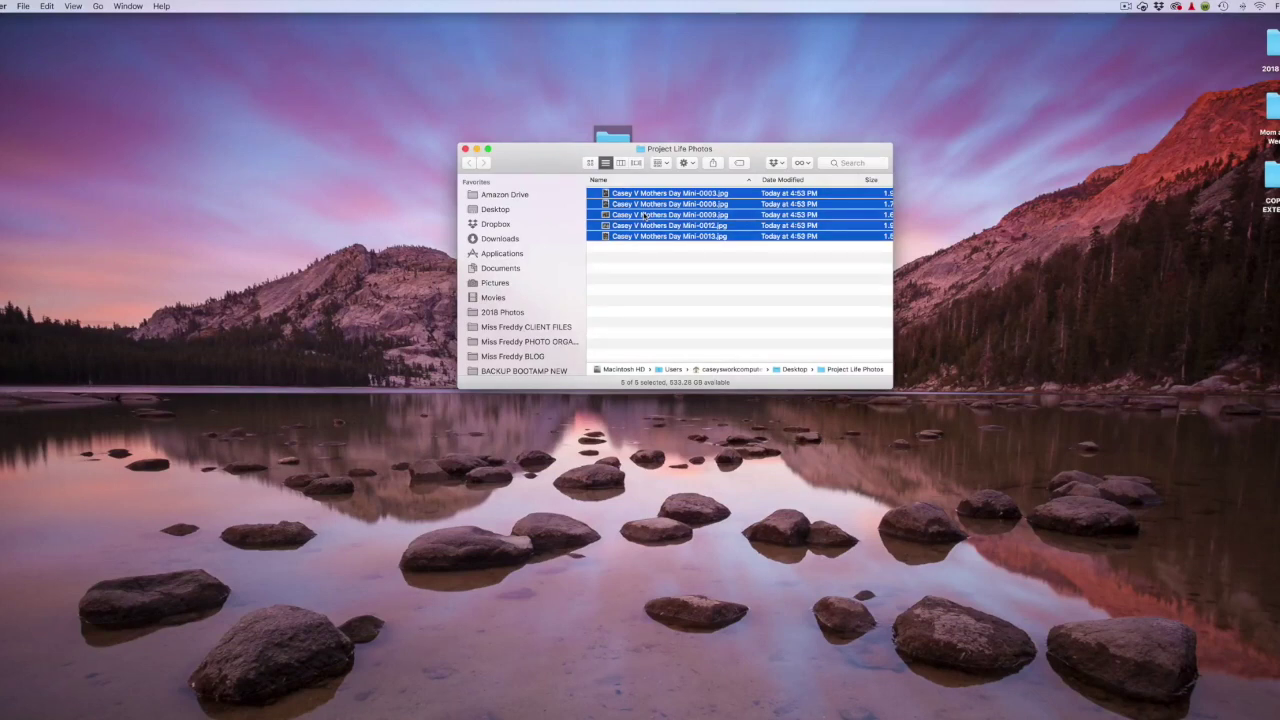
pyautogui.rightClick(646, 216)
# - Send the five selected JPGs to the iPhone through Share > AirDrop
pyautogui.moveTo(672, 378)
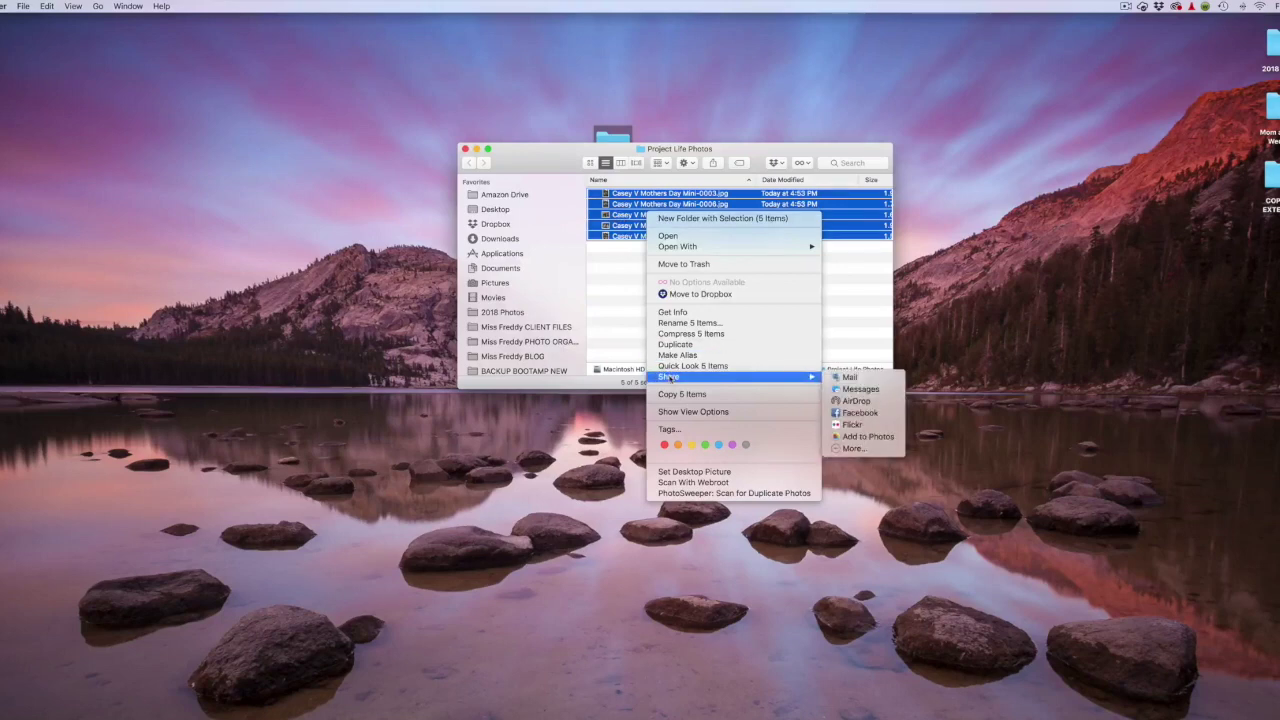
pyautogui.click(857, 405)
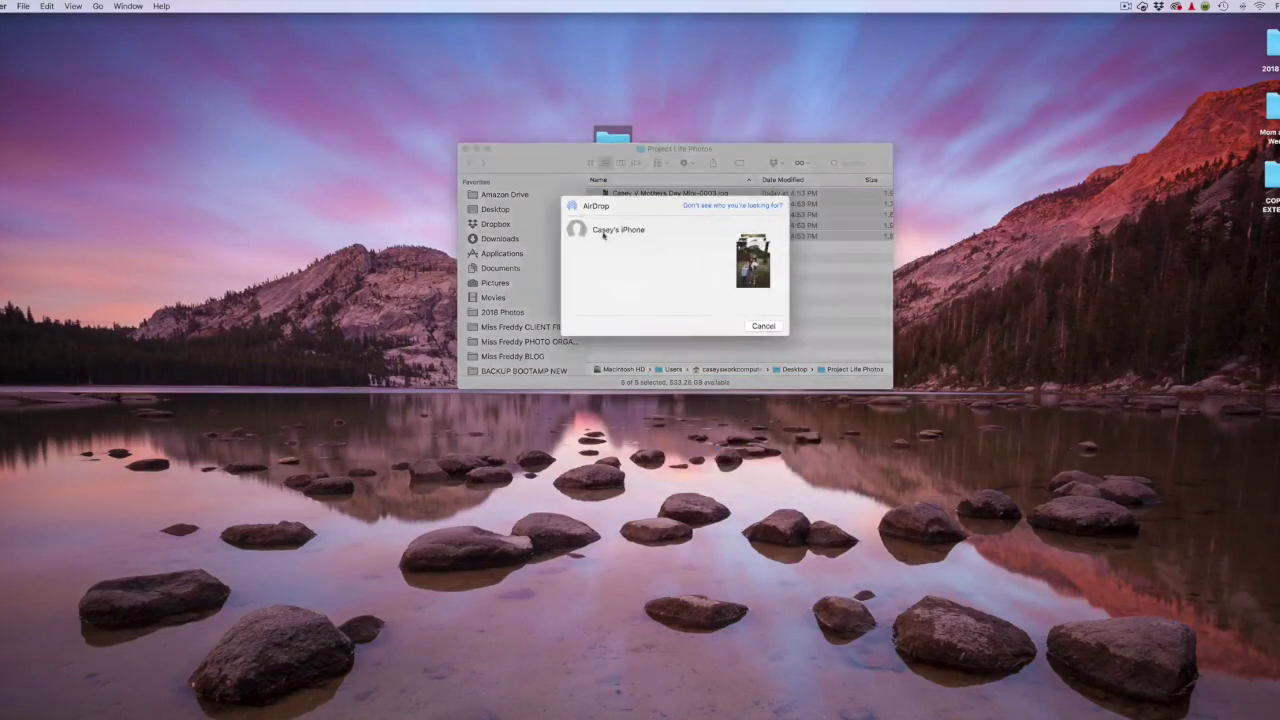
pyautogui.click(576, 230)
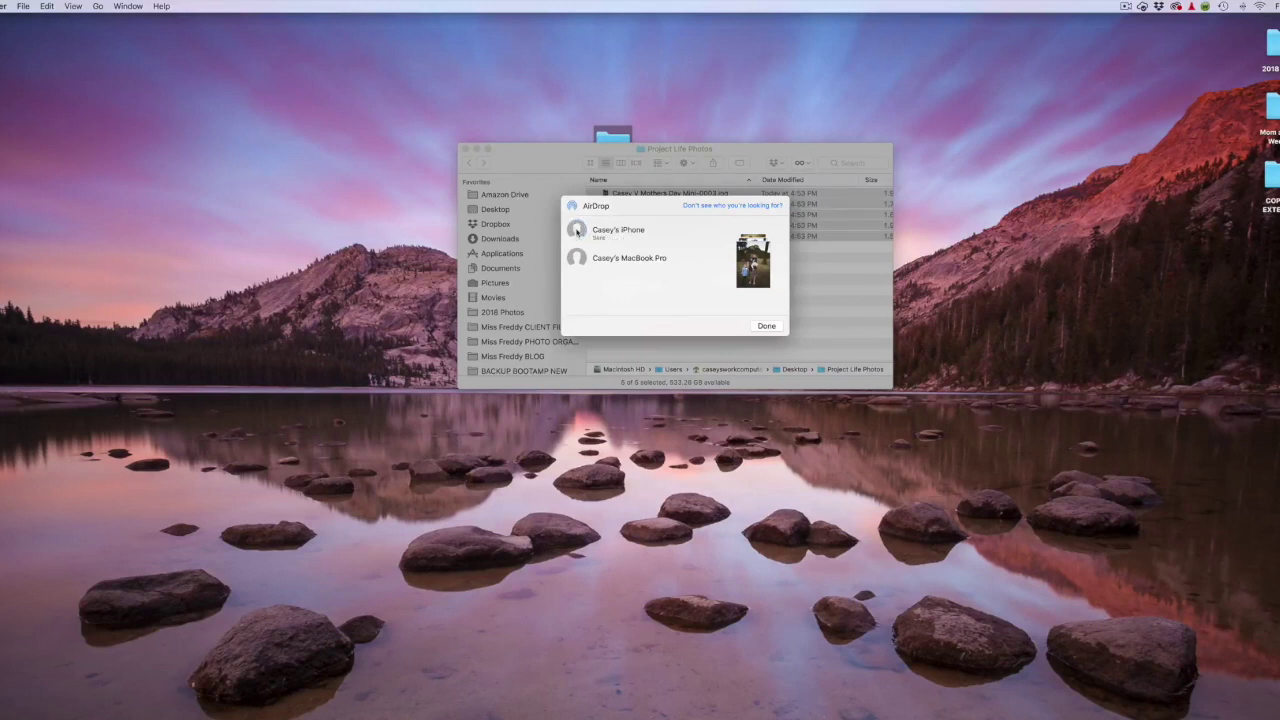
pyautogui.click(767, 326)
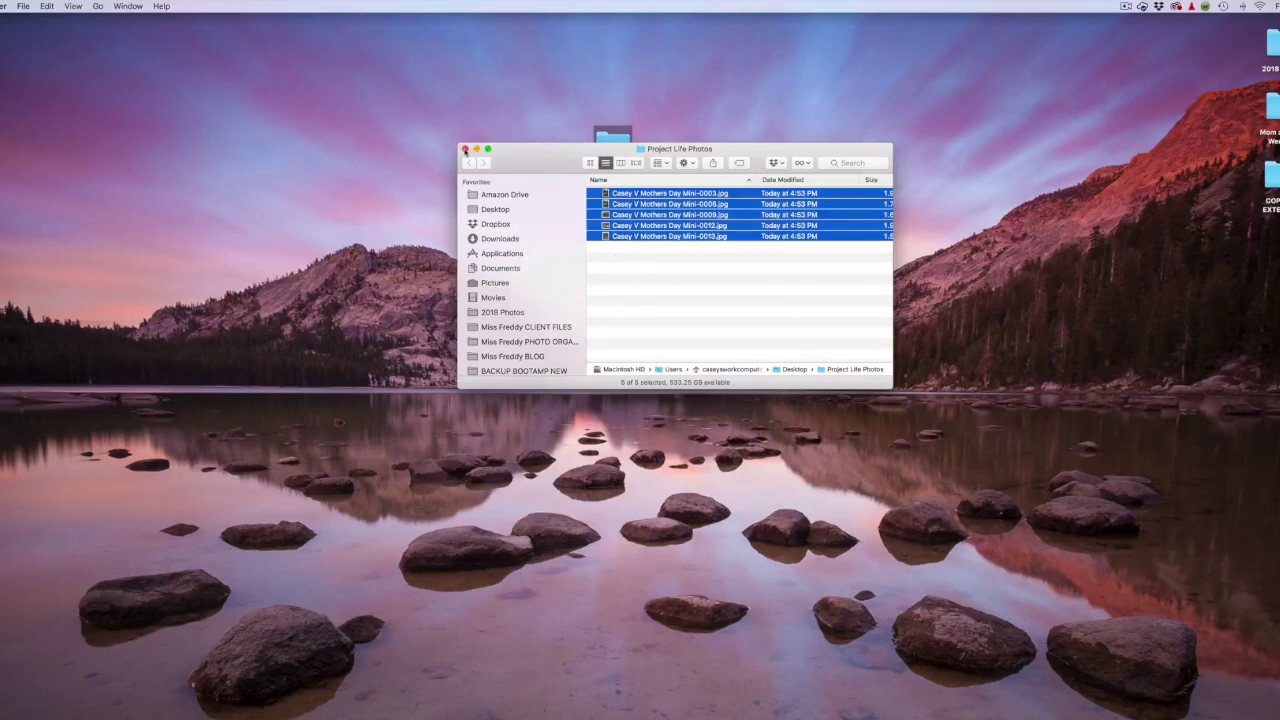
# - Reopen the Project Life Photos folder and move all five JPGs to the Trash
pyautogui.click(465, 149)
pyautogui.click(464, 148)
pyautogui.click(607, 149)
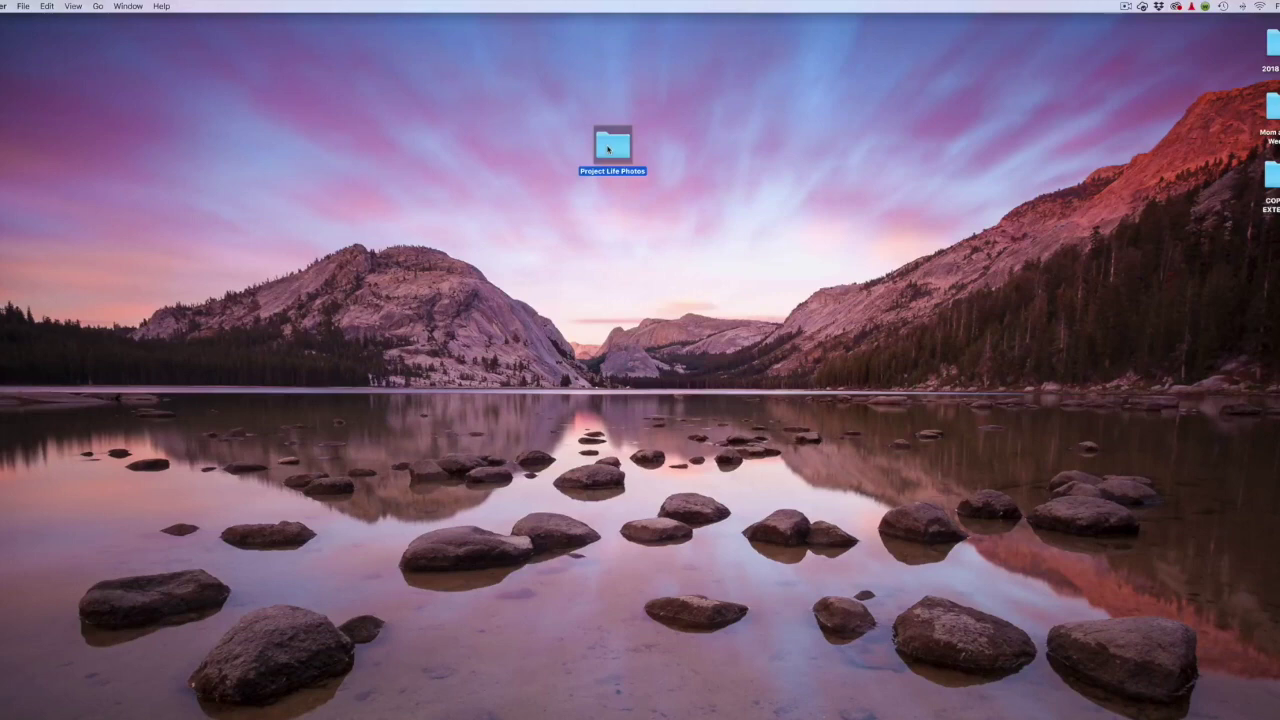
pyautogui.doubleClick(607, 149)
pyautogui.press('super+a')
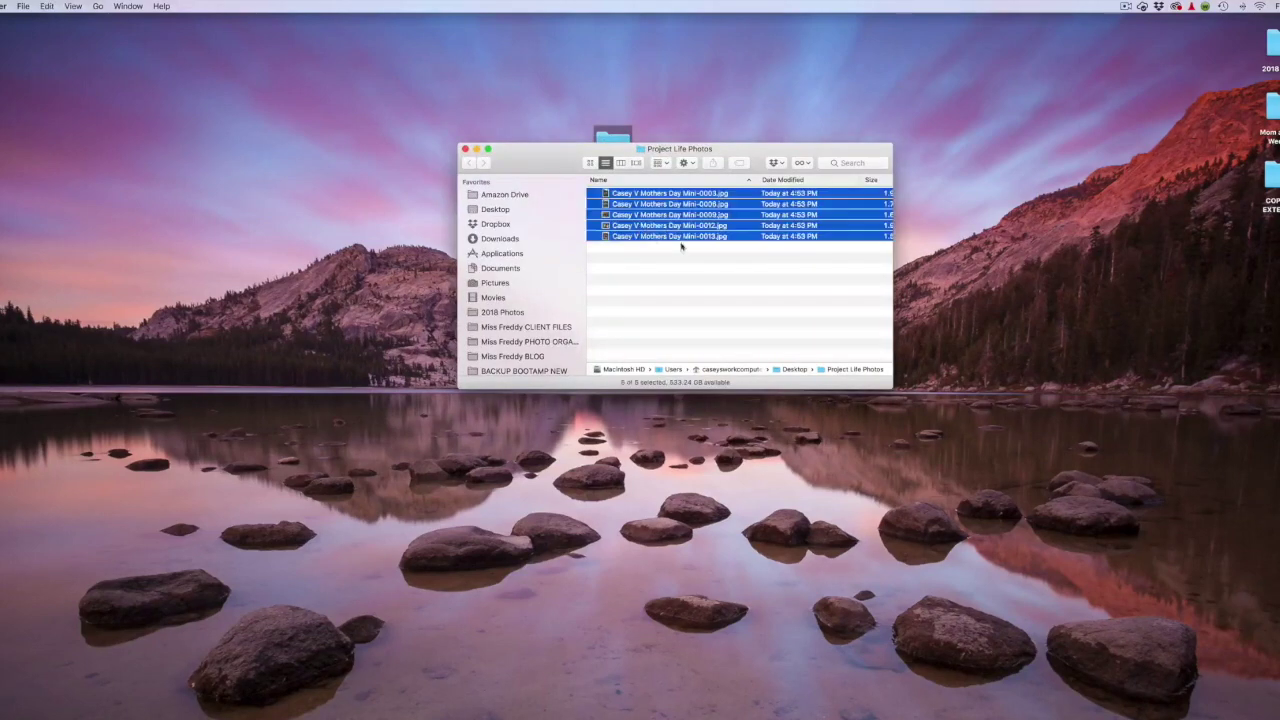
pyautogui.press('super+BackSpace')
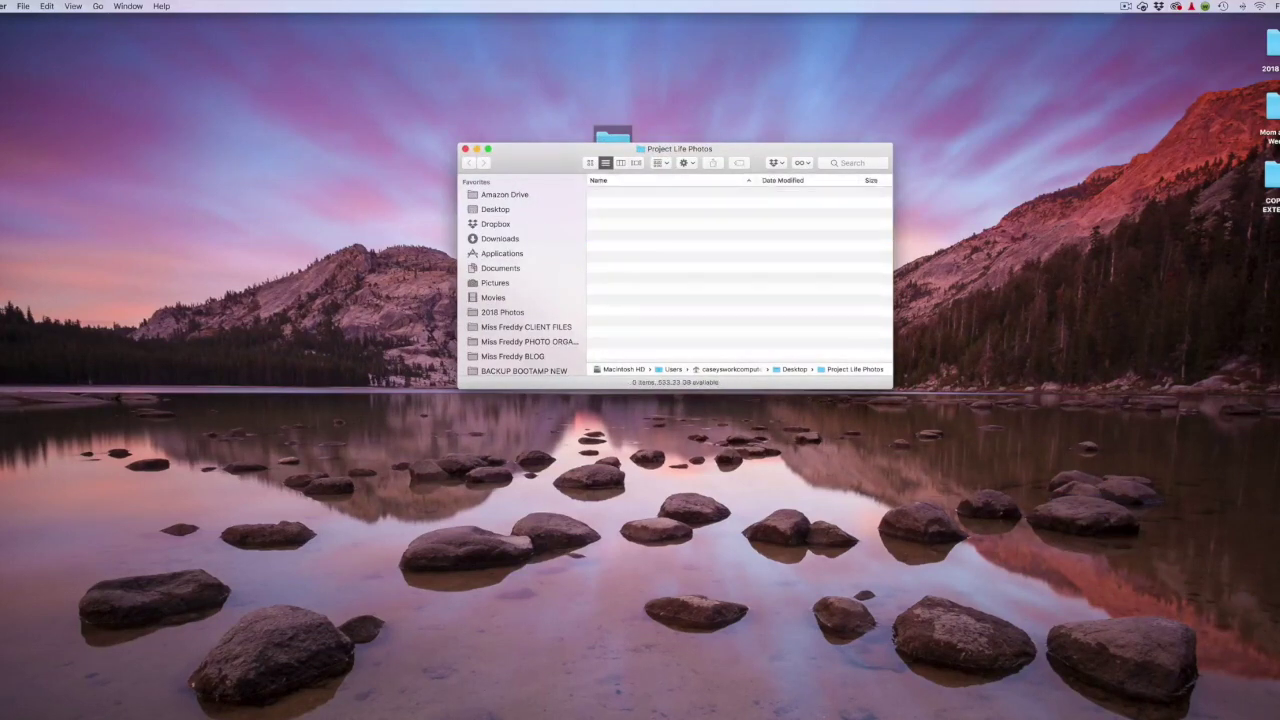